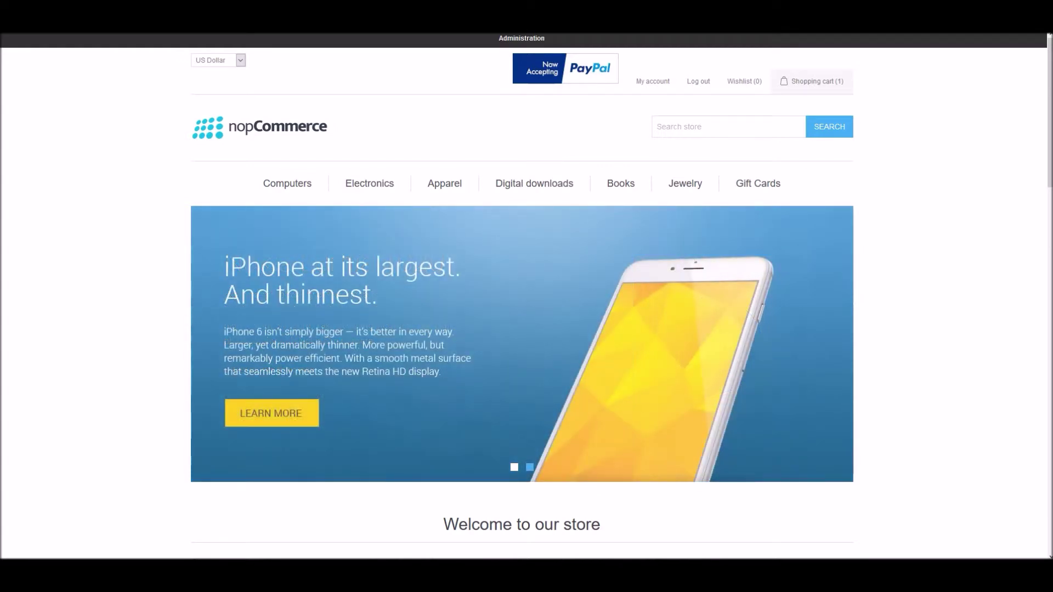
# - Check out the cart with the saved United States billing address and Ground shipping, continuing to the payment method stage
pyautogui.moveTo(812, 81)
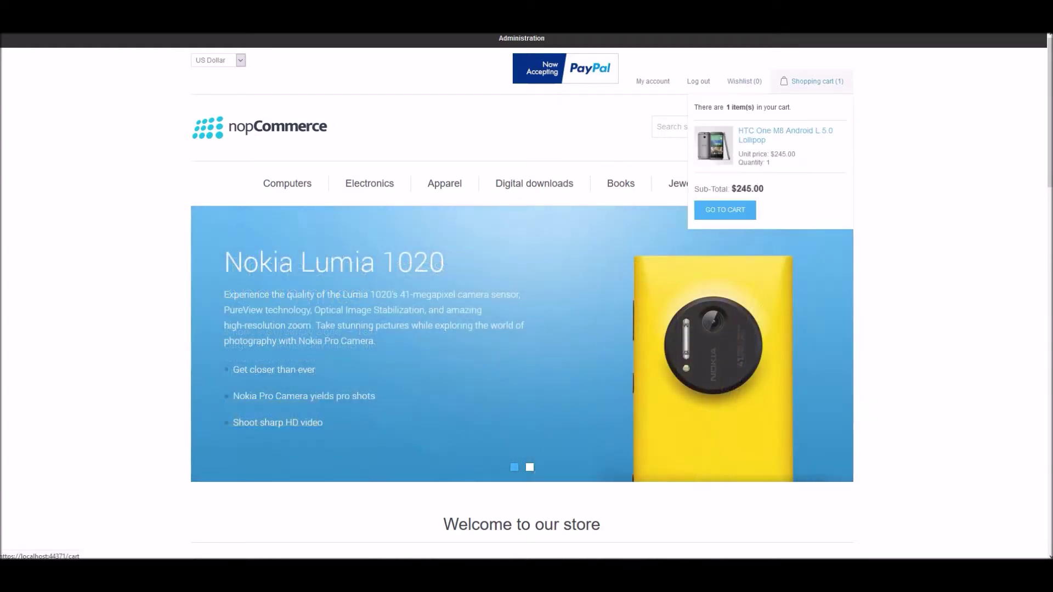
pyautogui.click(724, 210)
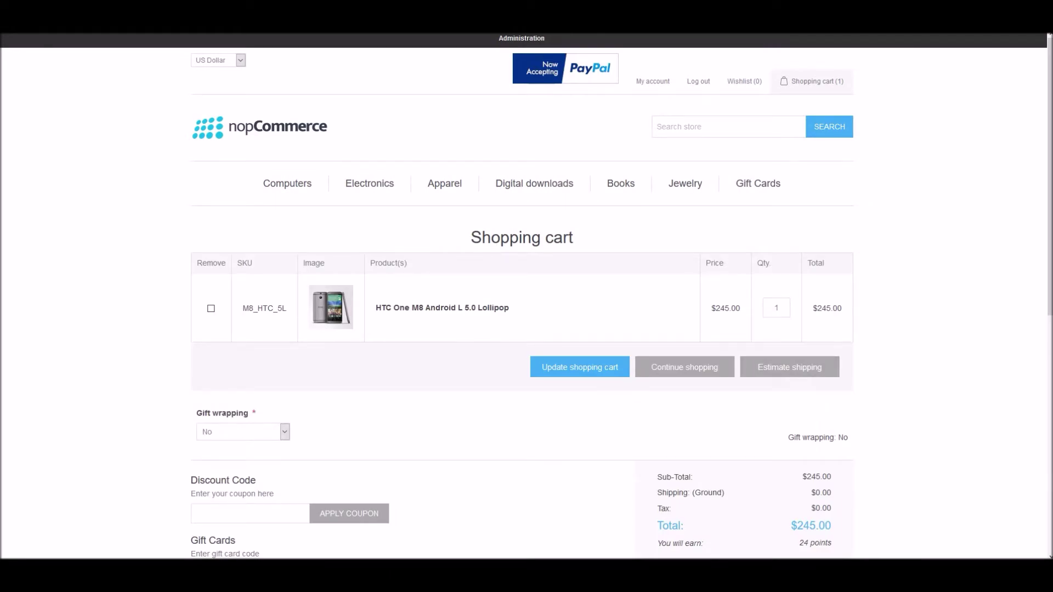
pyautogui.scroll(-1, 522, 296)
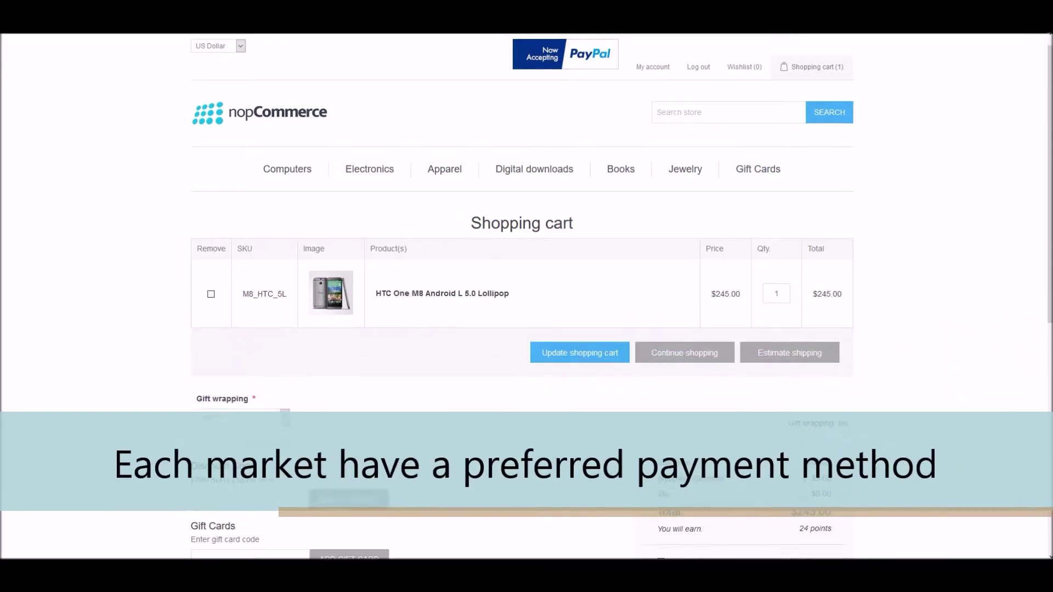
pyautogui.scroll(-4, 521, 296)
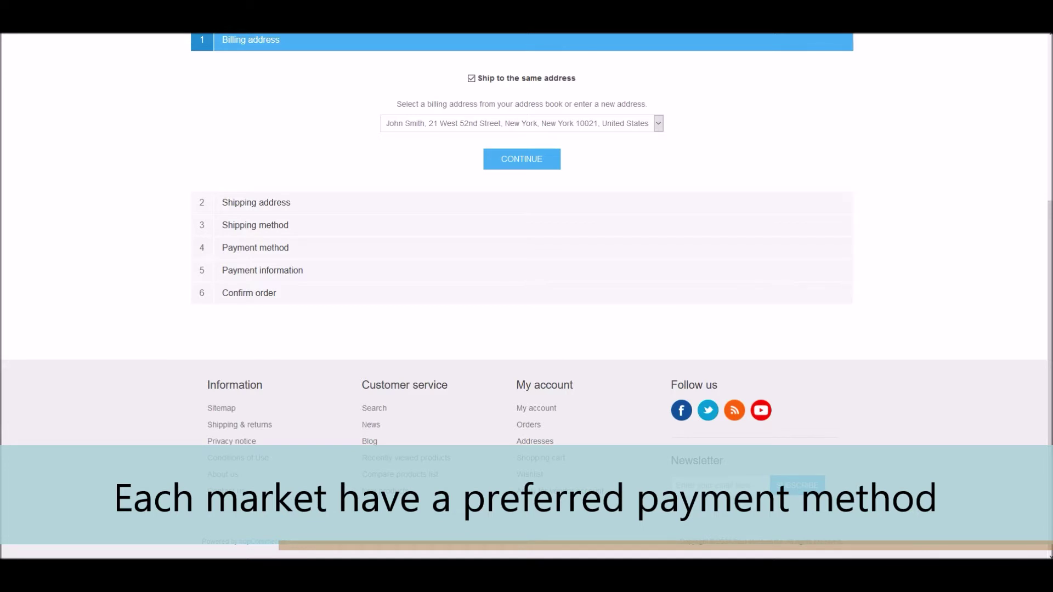
pyautogui.click(521, 159)
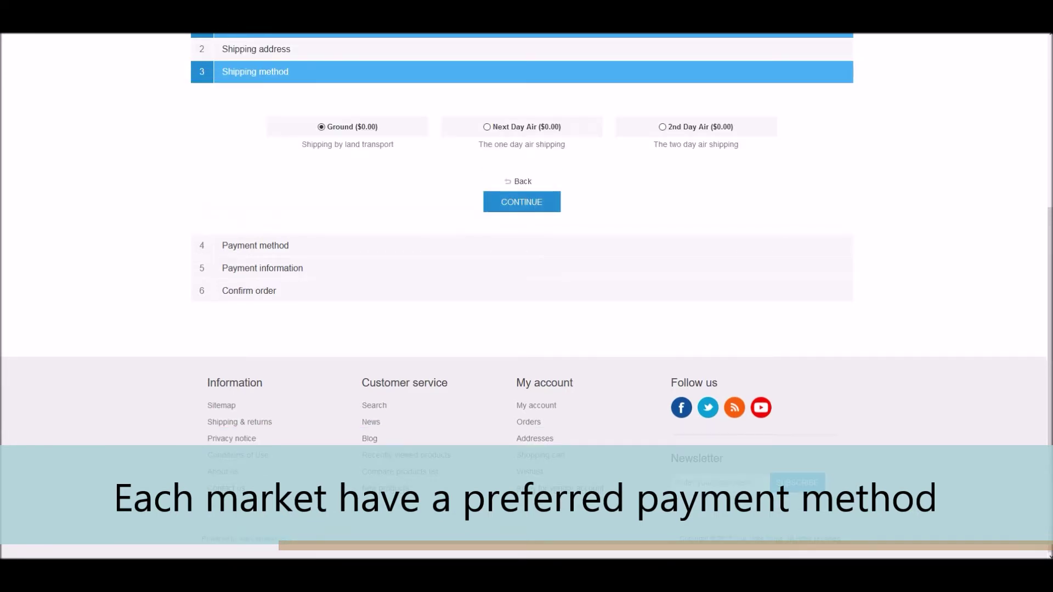
pyautogui.click(521, 203)
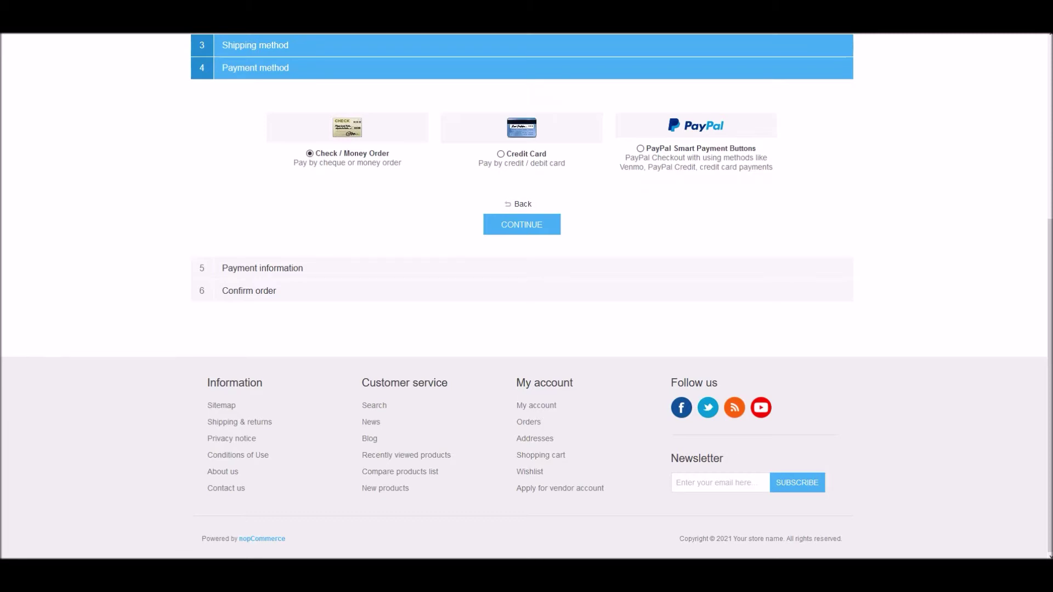
pyautogui.scroll(5, 527, 296)
pyautogui.scroll(-2, 526, 296)
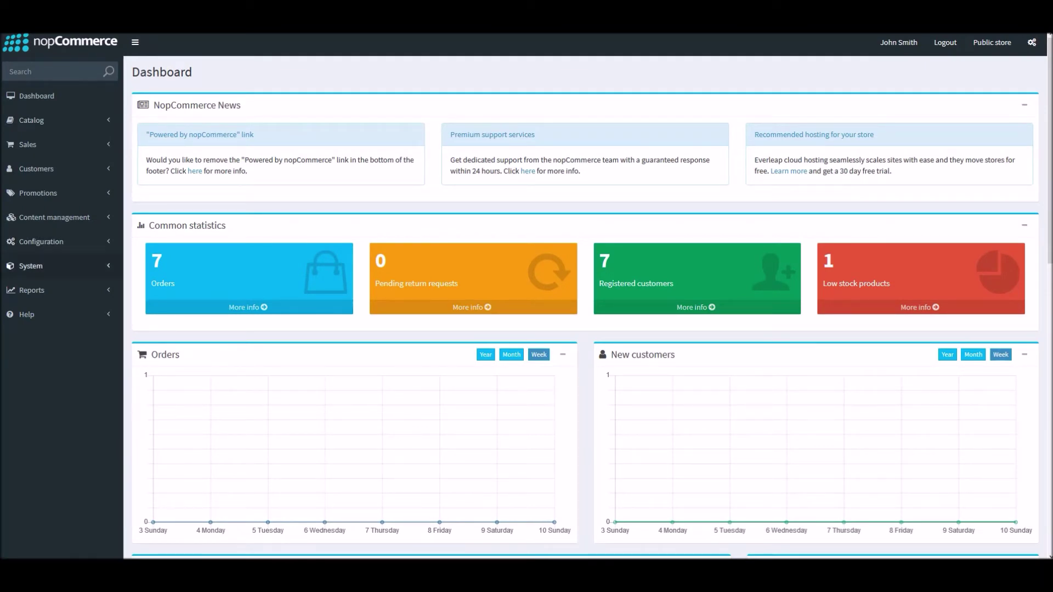
# - In the store administration, restrict the Credit Card payment method for United States and save the payment restrictions
pyautogui.click(41, 241)
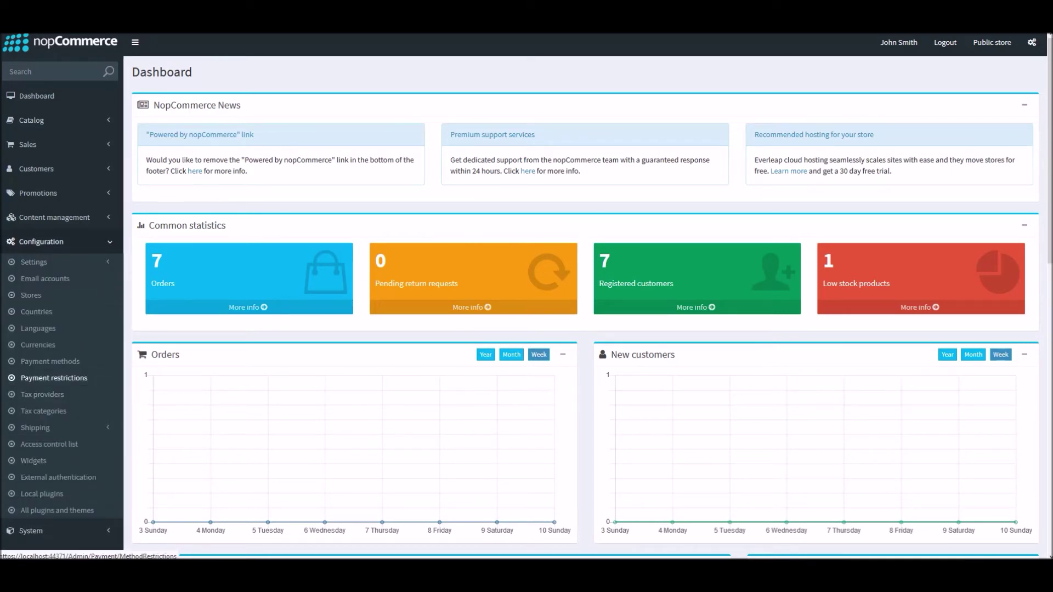
pyautogui.click(53, 378)
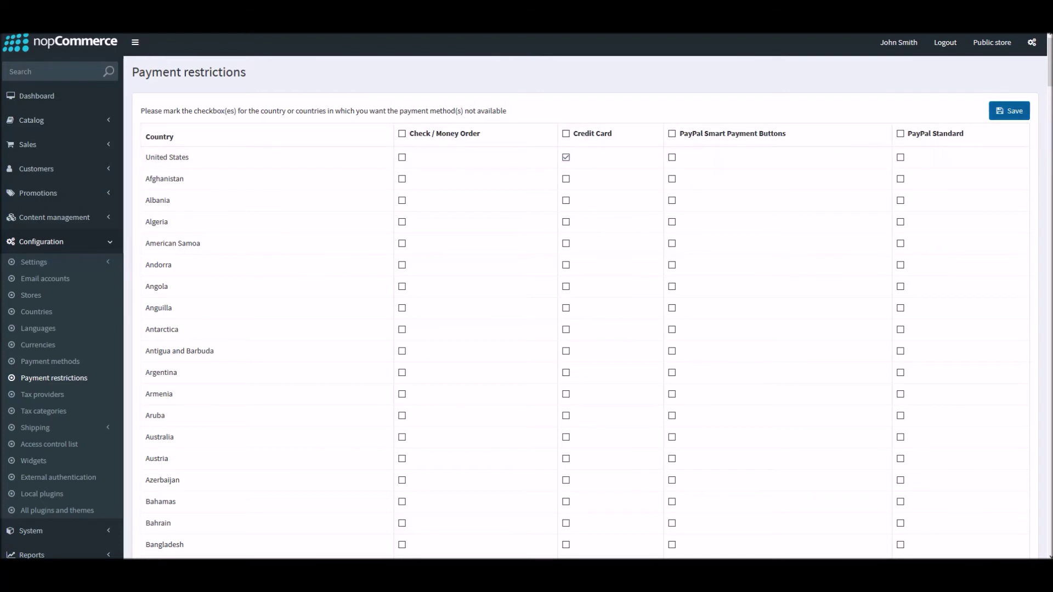
pyautogui.click(1009, 111)
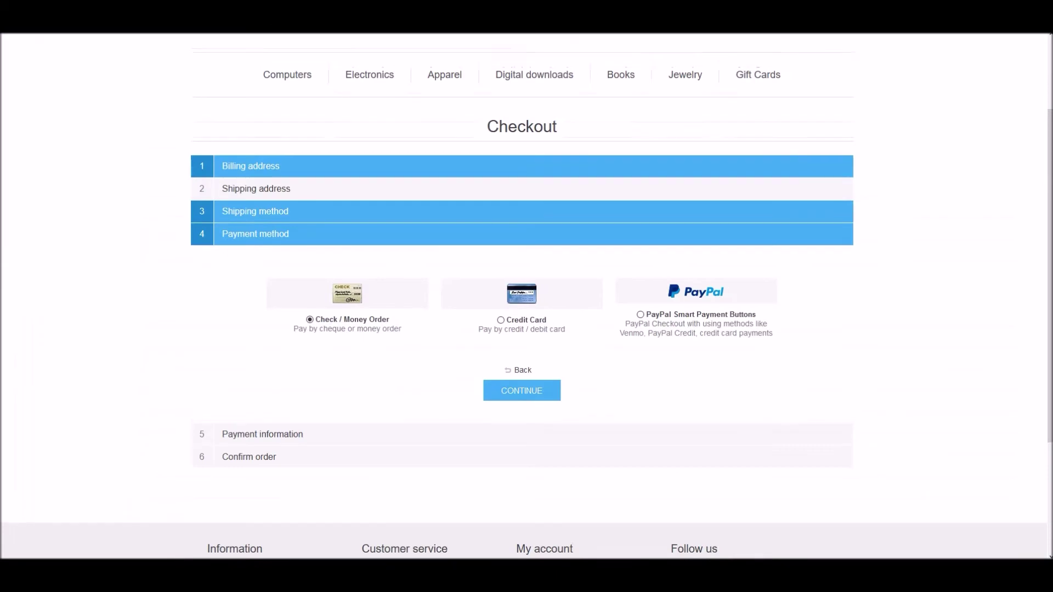
# - Restart checkout from the cart, accepting the terms and choosing Next Day Air, and continue to the payment method stage
pyautogui.scroll(2, 522, 296)
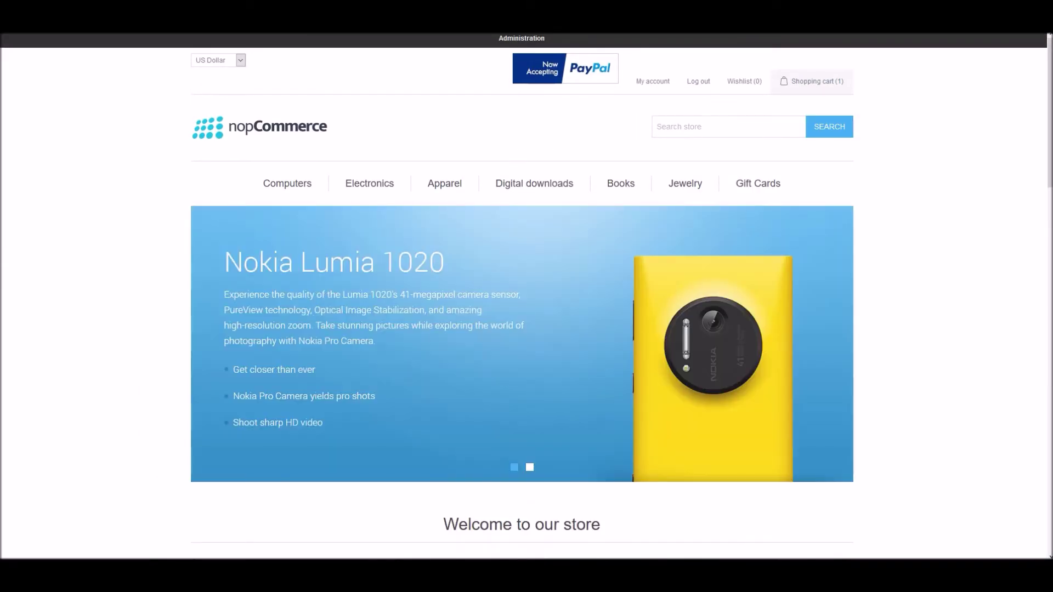
pyautogui.moveTo(816, 81)
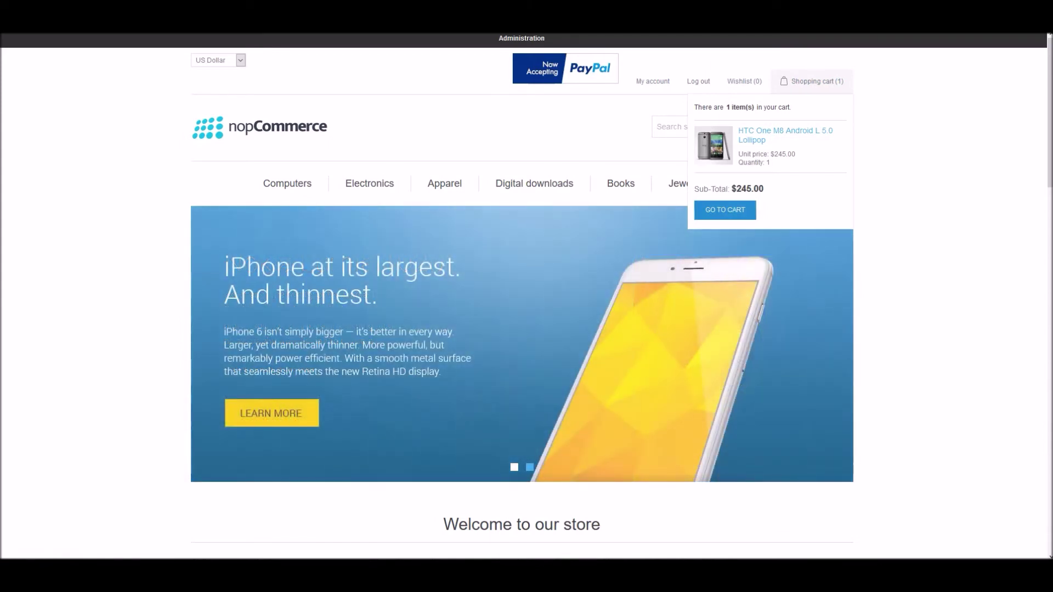
pyautogui.click(725, 210)
pyautogui.scroll(-5, 526, 296)
pyautogui.click(660, 295)
pyautogui.click(744, 398)
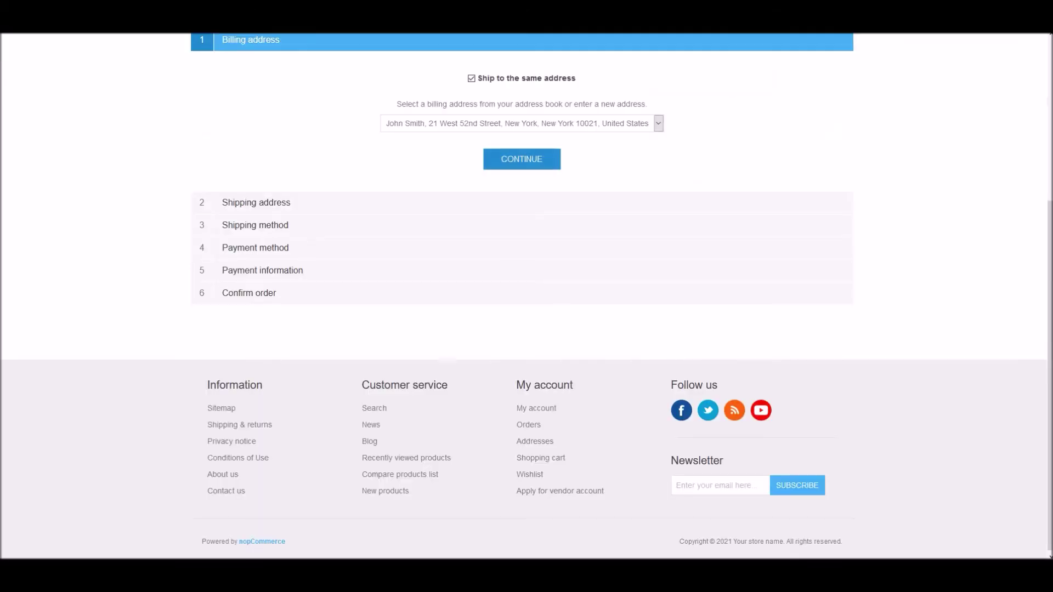
pyautogui.click(522, 159)
pyautogui.click(487, 127)
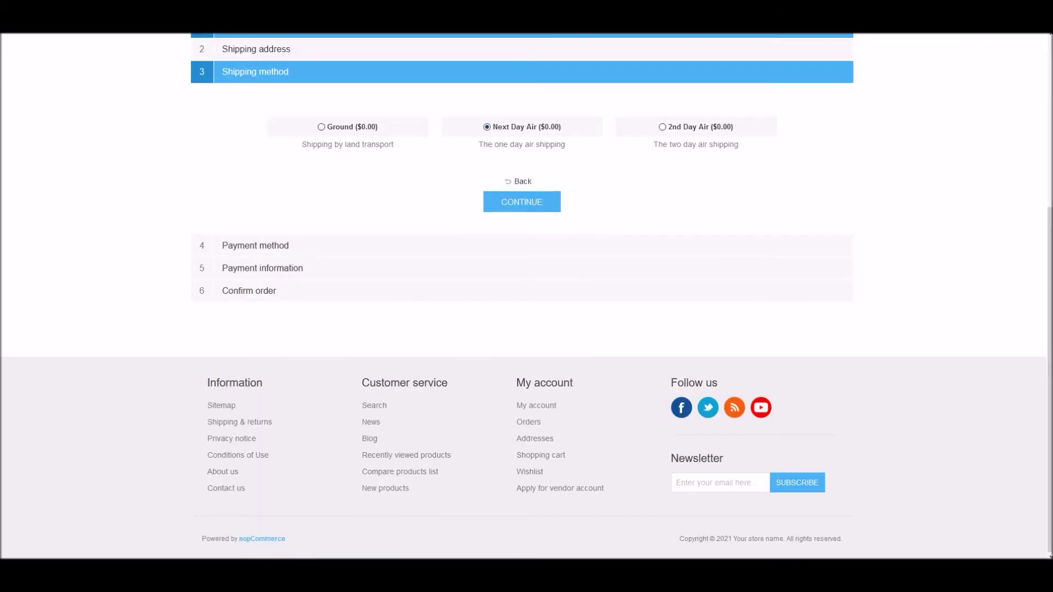
pyautogui.click(522, 202)
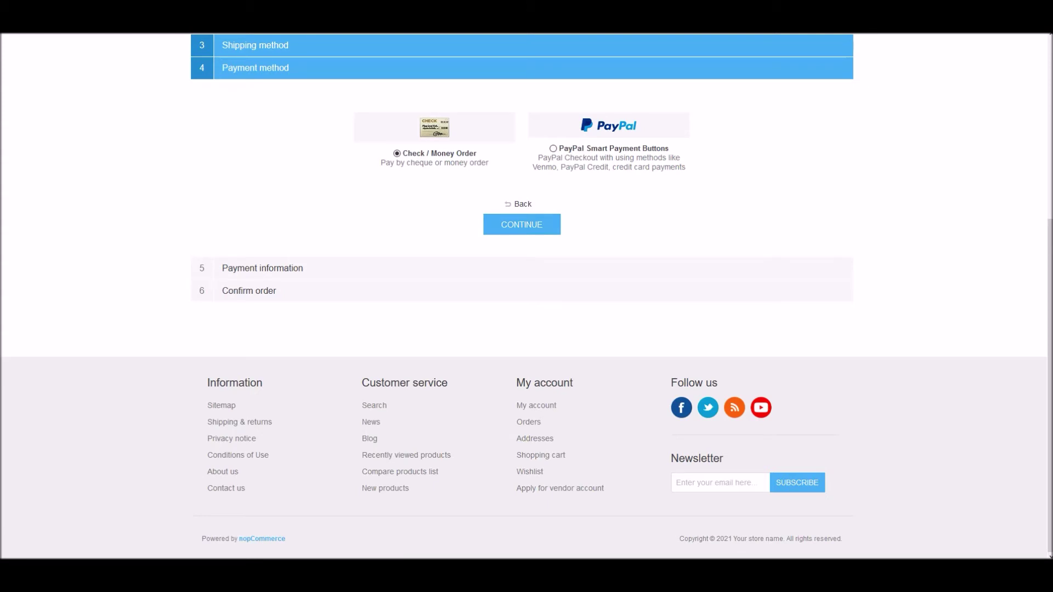
# - Return to the billing address stage of checkout and review the saved addresses on offer
pyautogui.scroll(5, 522, 296)
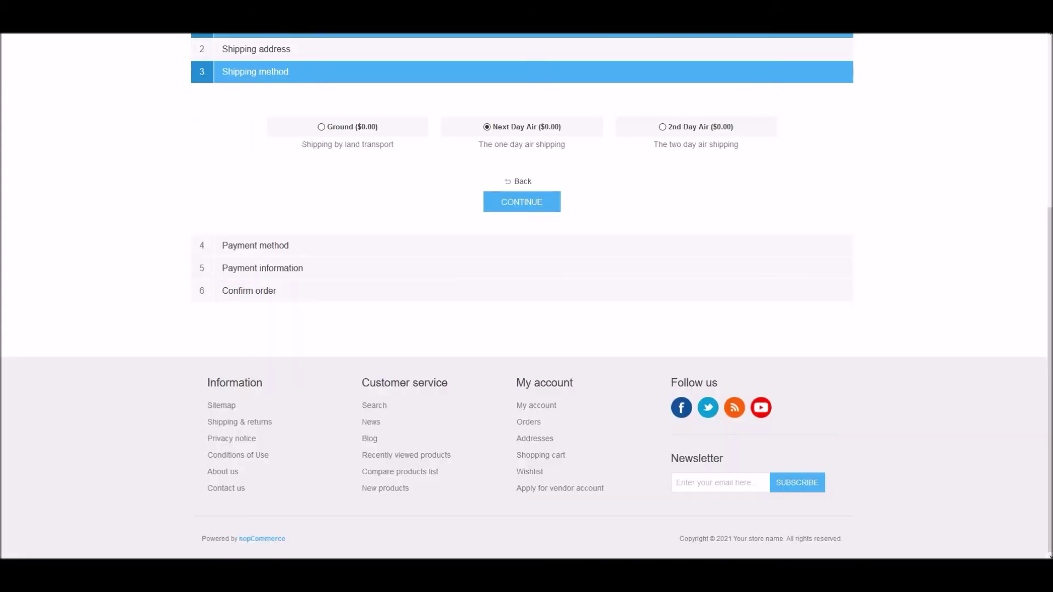
pyautogui.scroll(5, 522, 296)
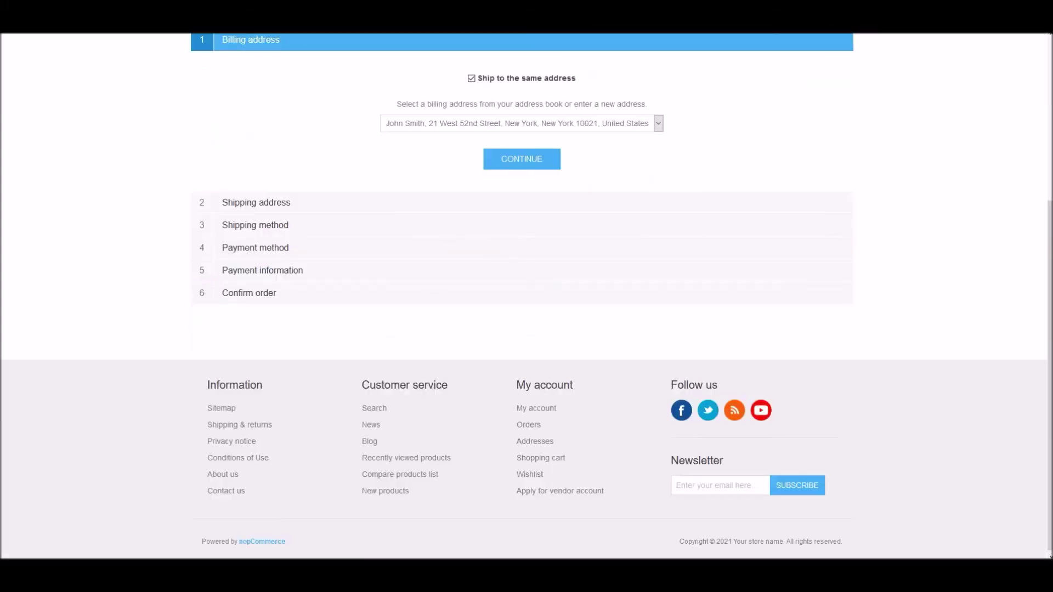
pyautogui.scroll(3, 522, 328)
pyautogui.click(658, 292)
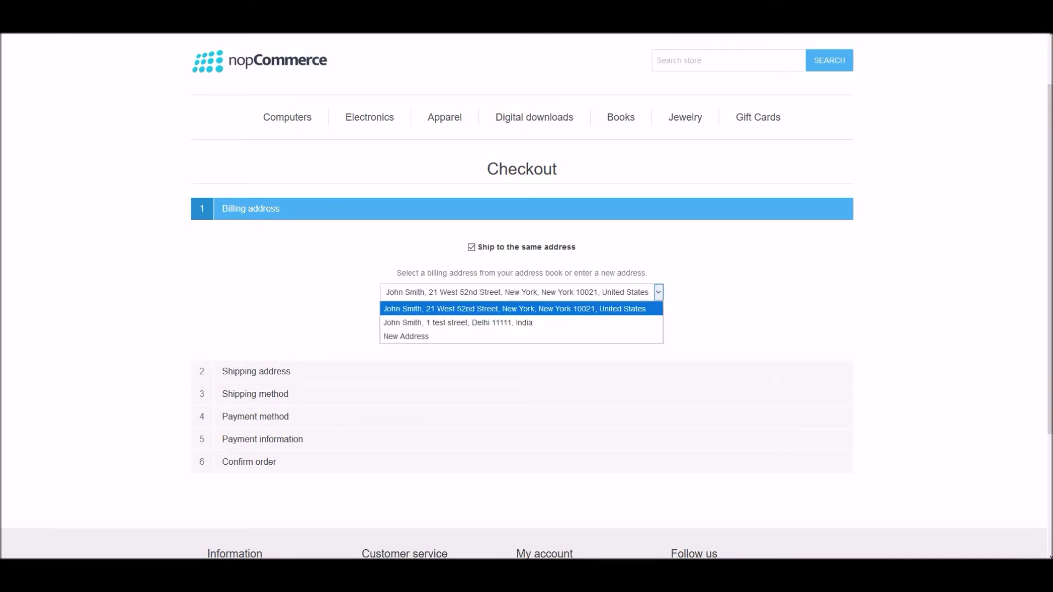
pyautogui.press('Escape')
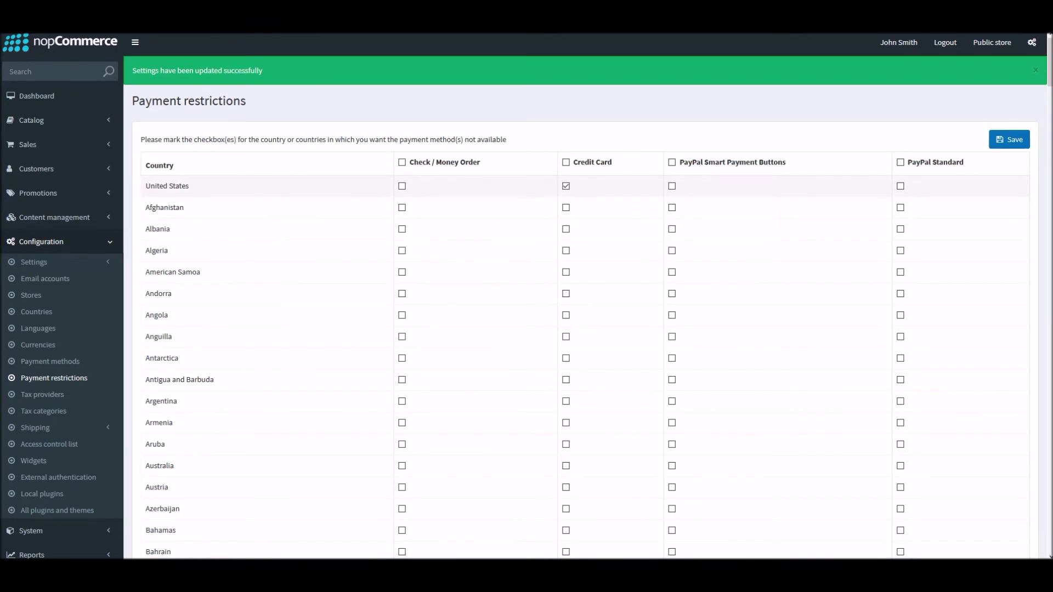
# - In the payment restrictions for United States, allow Credit Card, restrict PayPal Smart Payment Buttons and save
pyautogui.click(565, 186)
pyautogui.click(671, 186)
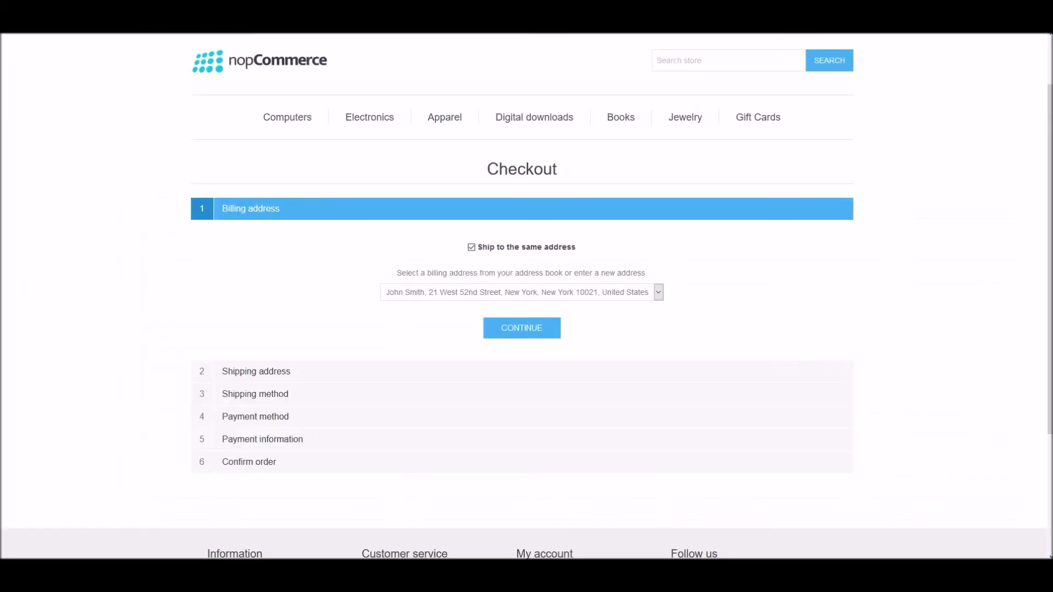
# - Restart checkout from the cart, accept the terms and continue with the United States billing address to the payment method stage
pyautogui.scroll(2, 522, 296)
pyautogui.moveTo(817, 81)
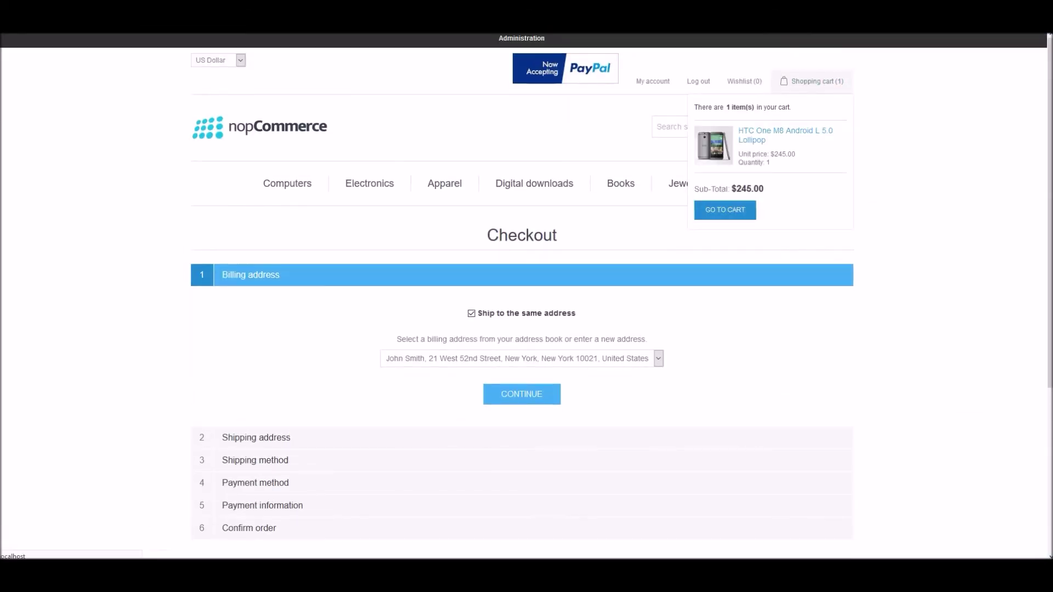
pyautogui.click(725, 210)
pyautogui.scroll(-5, 522, 296)
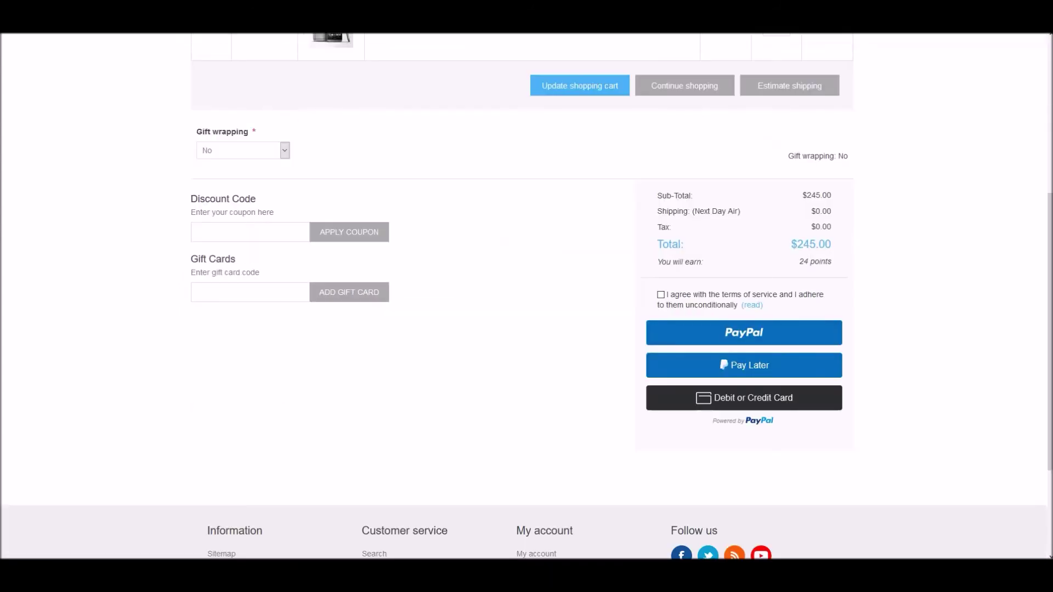
pyautogui.click(660, 295)
pyautogui.click(744, 398)
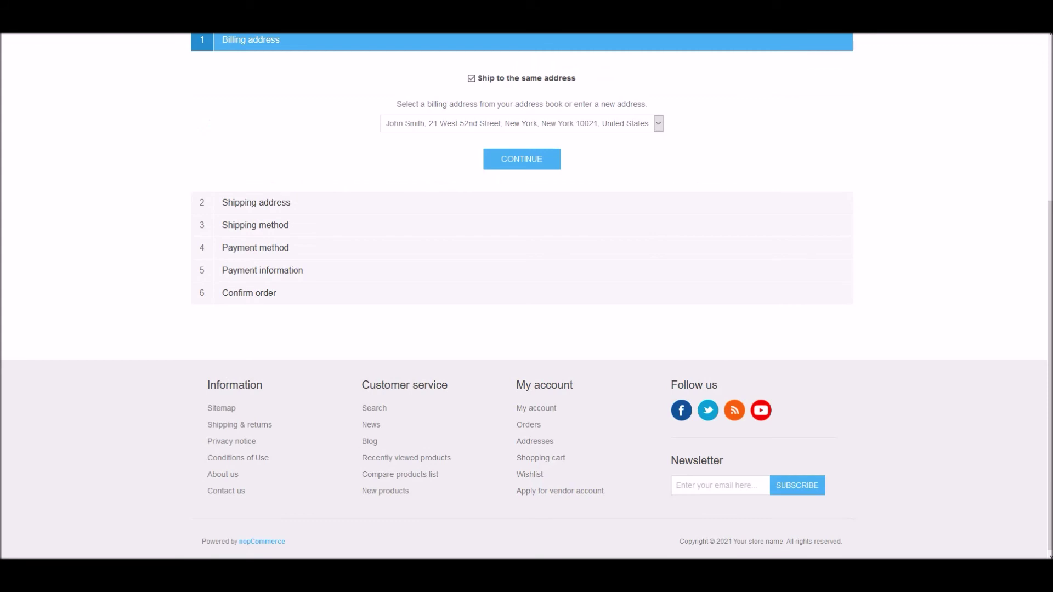
pyautogui.scroll(3, 522, 296)
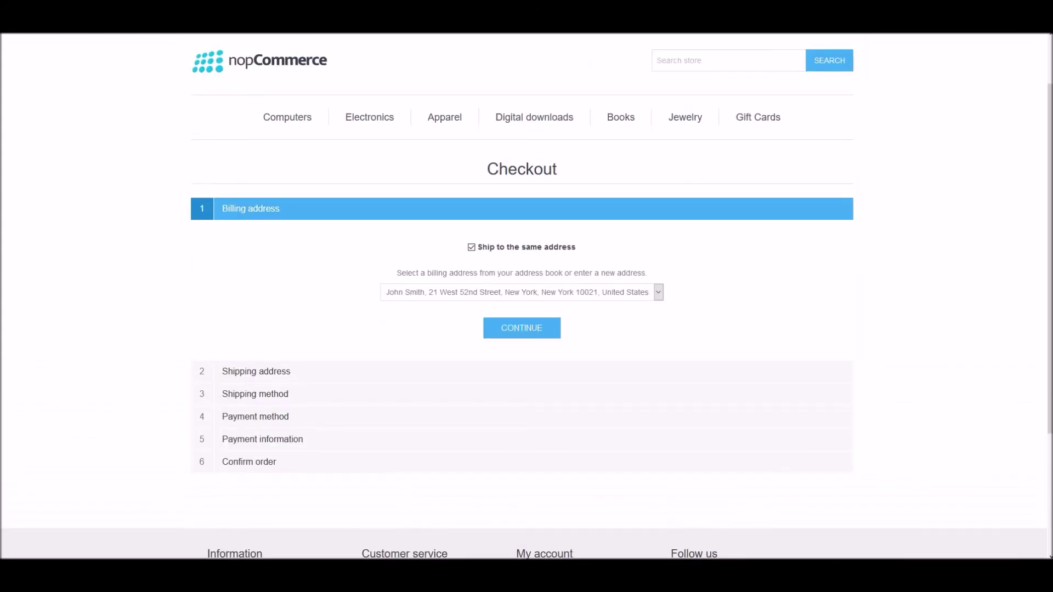
pyautogui.click(521, 328)
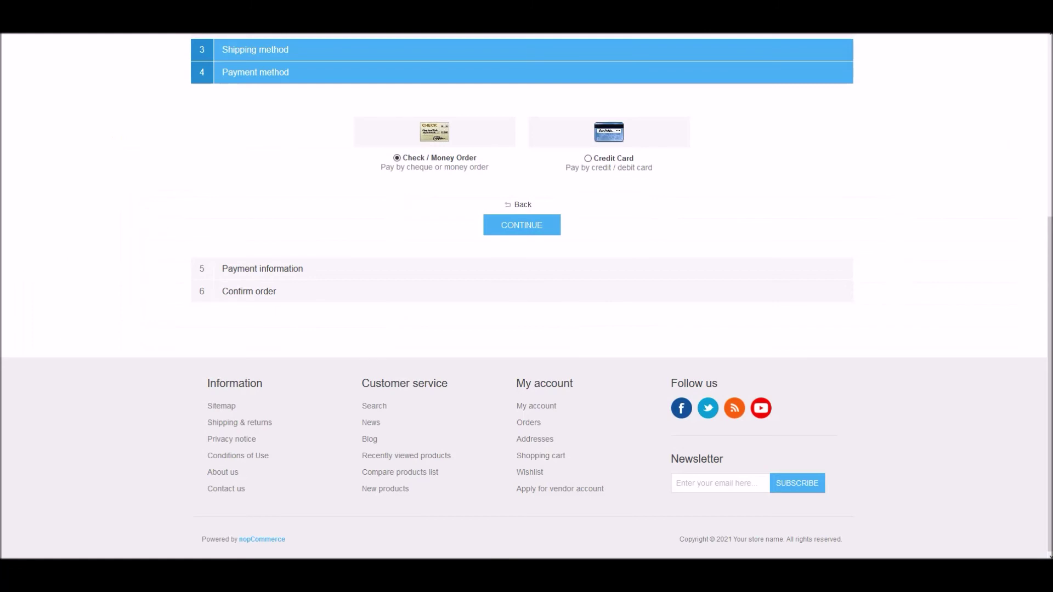
# - Switch the billing address to the saved India address and continue through checkout with Credit Card as the payment method
pyautogui.scroll(5, 526, 296)
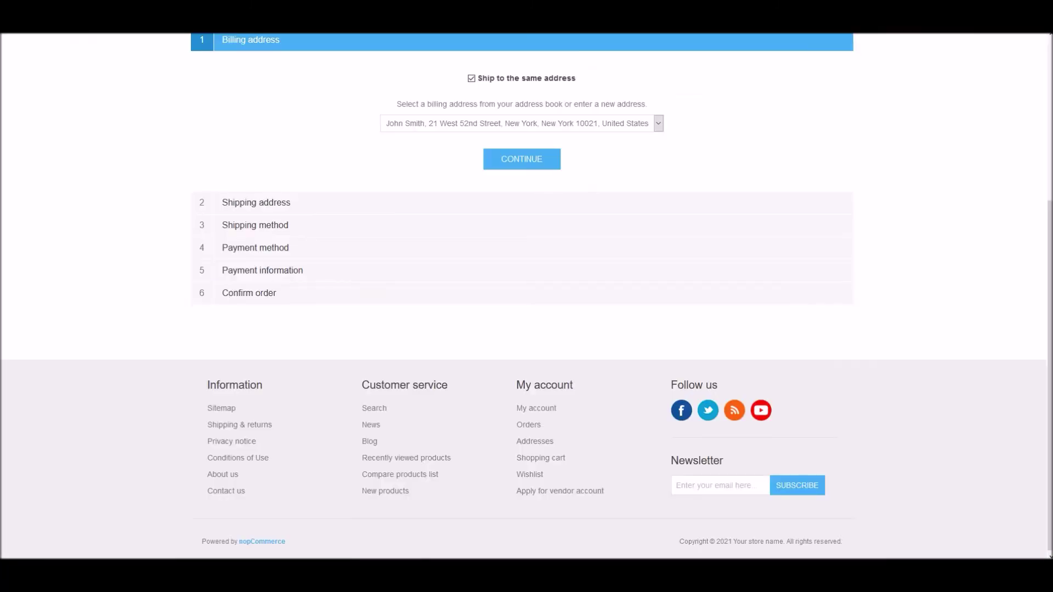
pyautogui.scroll(3, 523, 296)
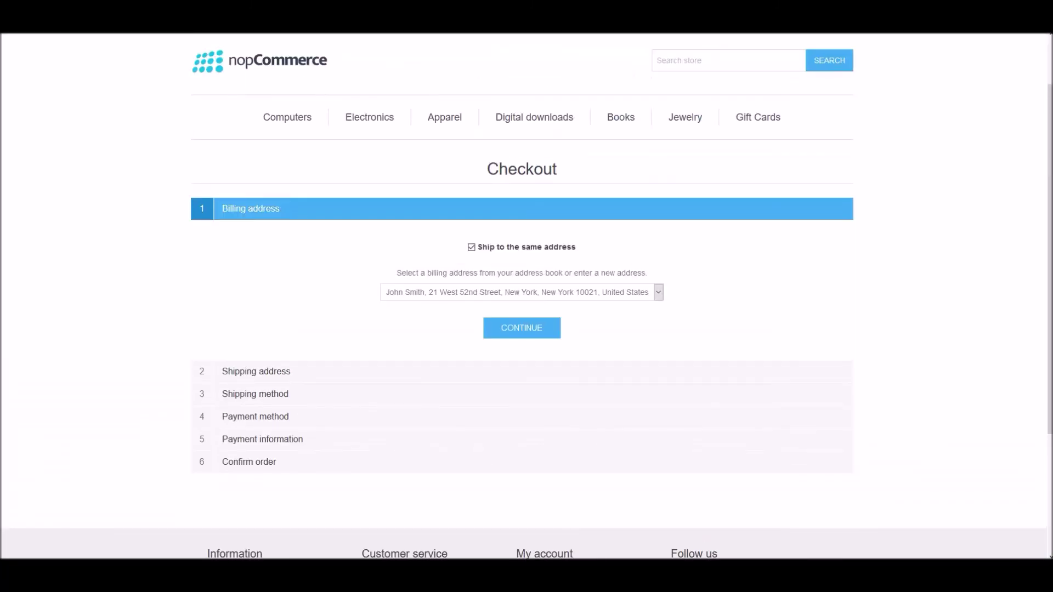
pyautogui.click(522, 292)
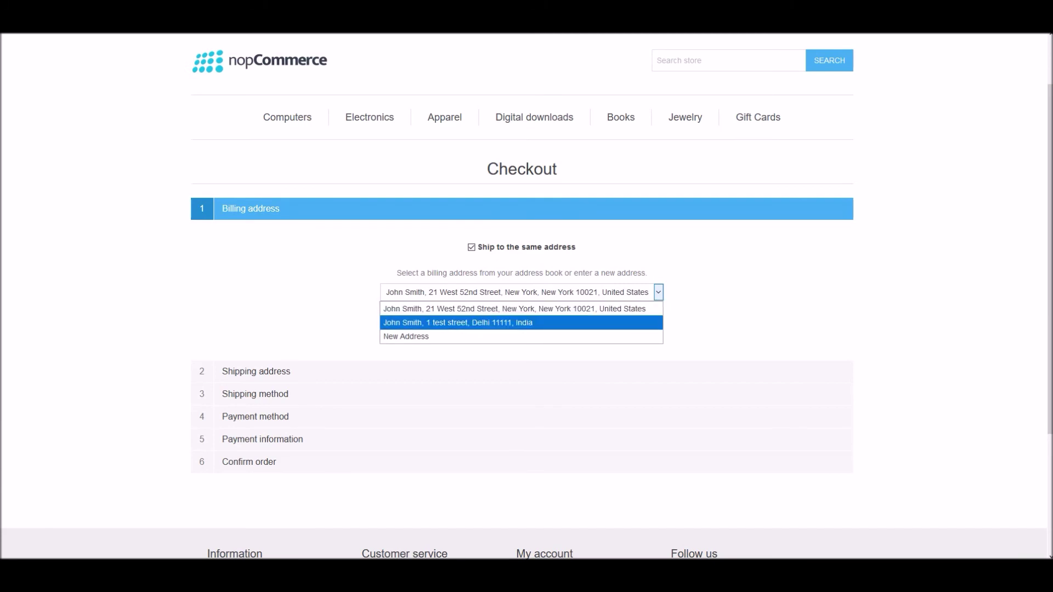
pyautogui.click(521, 322)
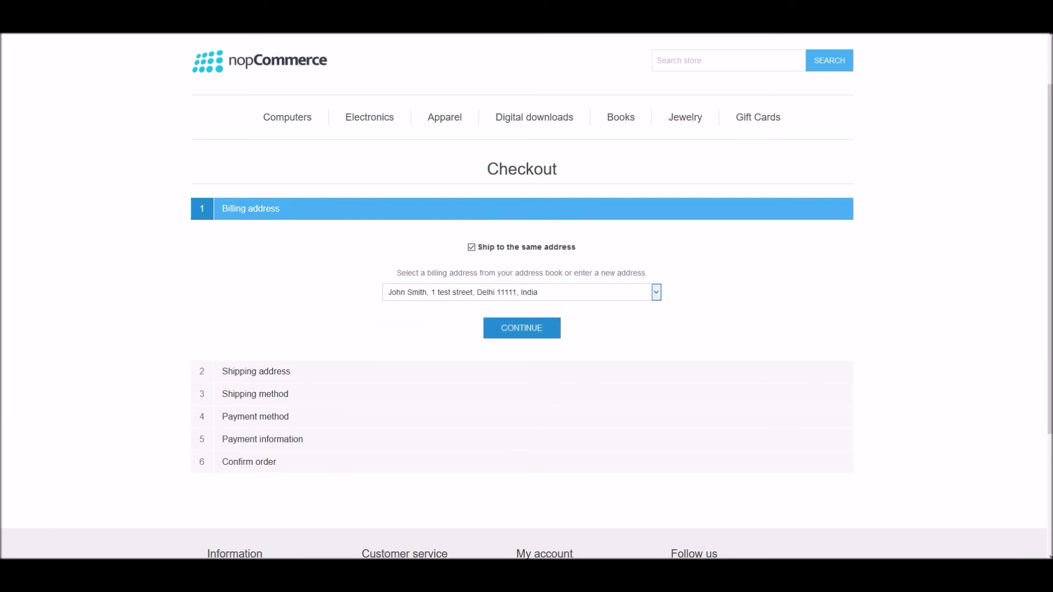
pyautogui.click(522, 328)
pyautogui.press('Return')
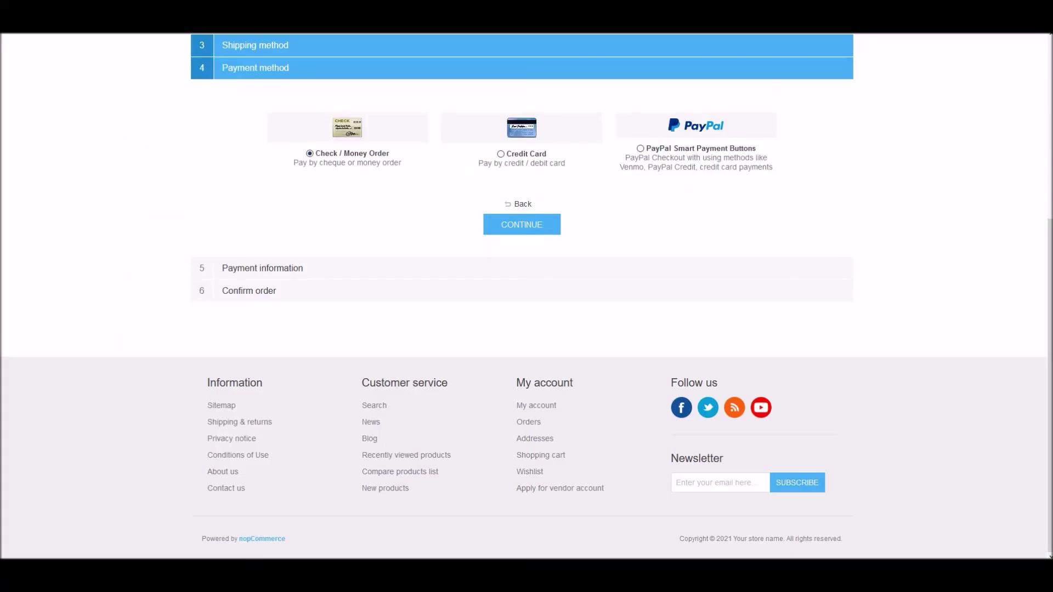
pyautogui.click(521, 224)
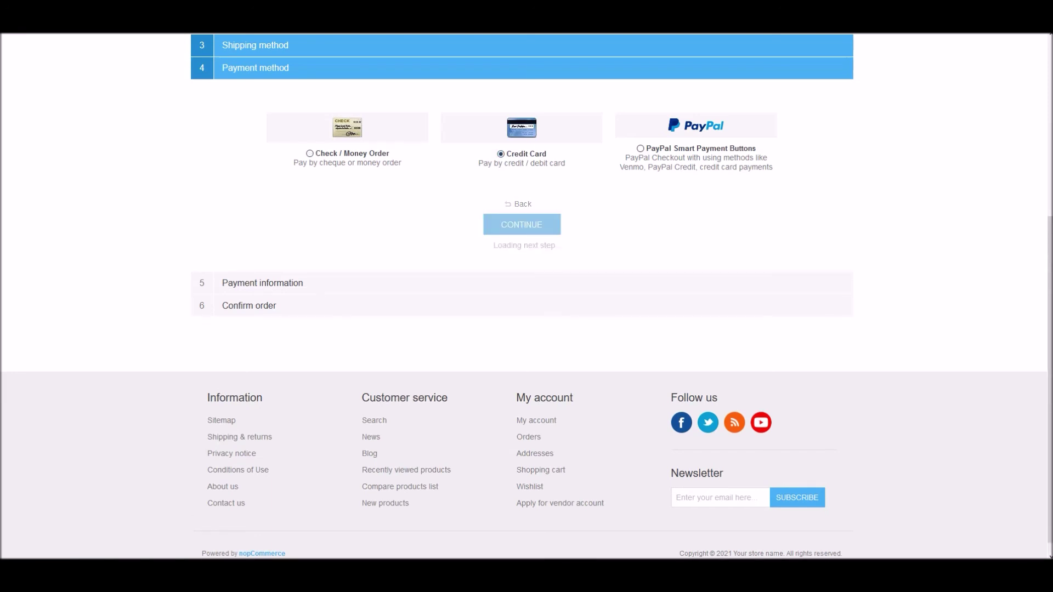